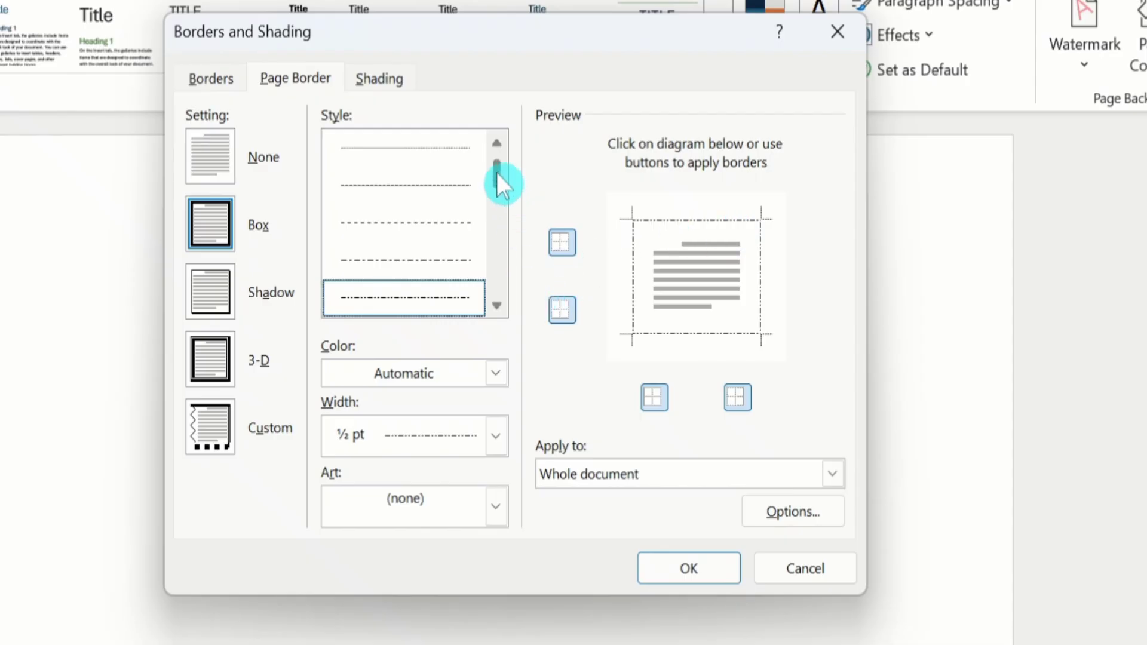
# Step: Choose the triple-line style for the page border, trying the double-line style first
pyautogui.moveTo(496, 173); pyautogui.dragTo(496, 184)
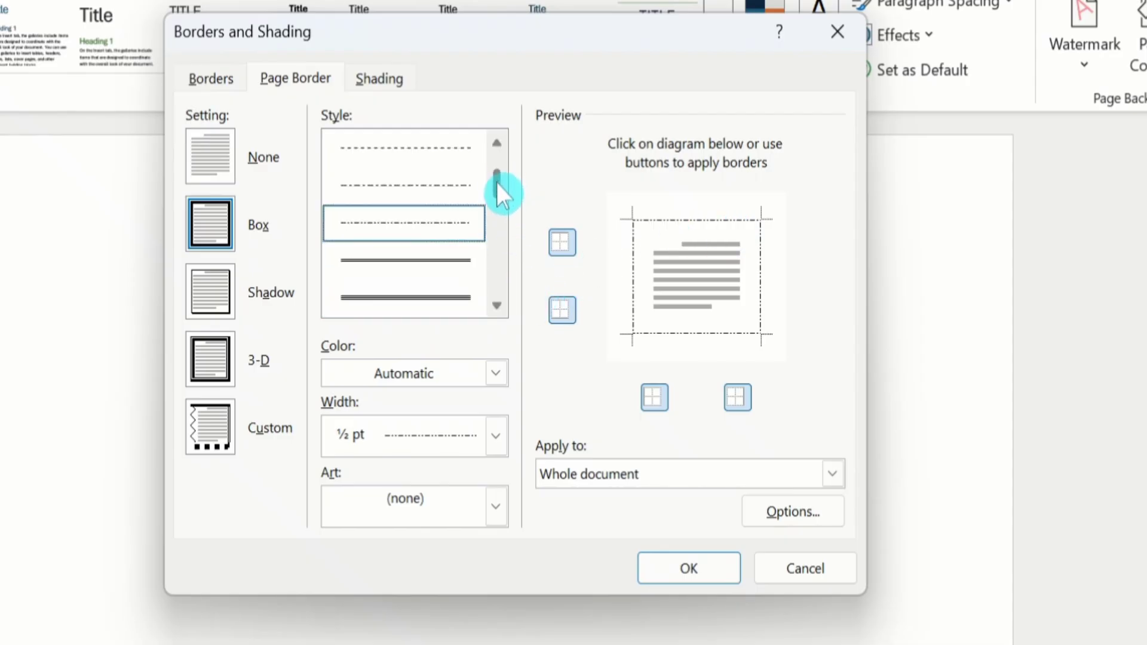
pyautogui.click(434, 263)
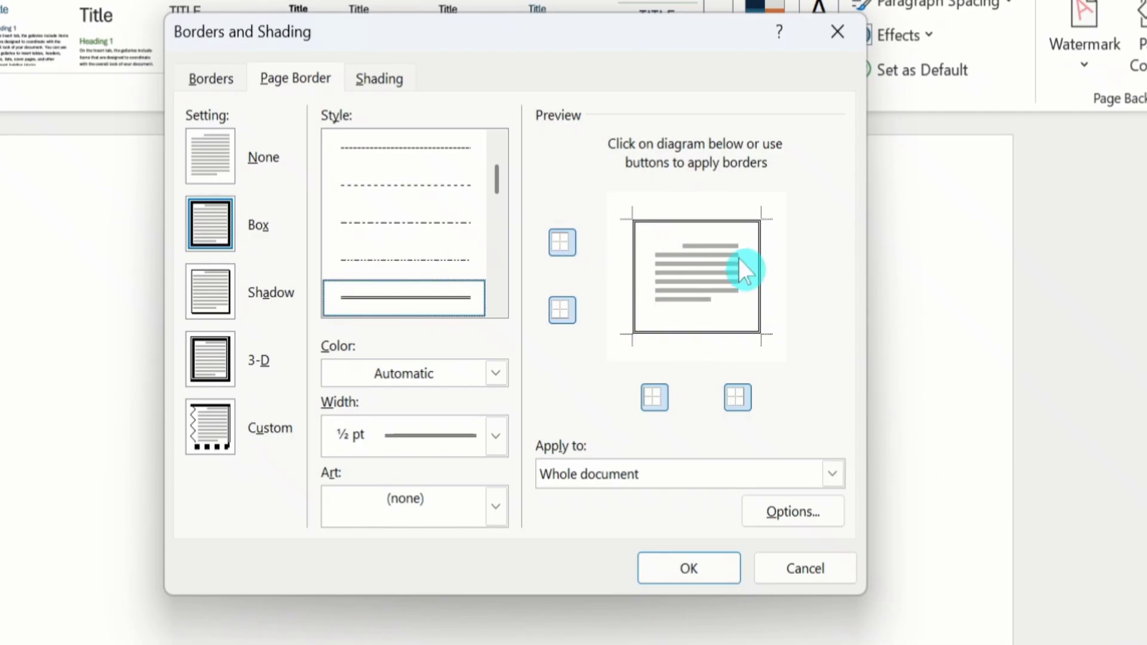
pyautogui.click(403, 307)
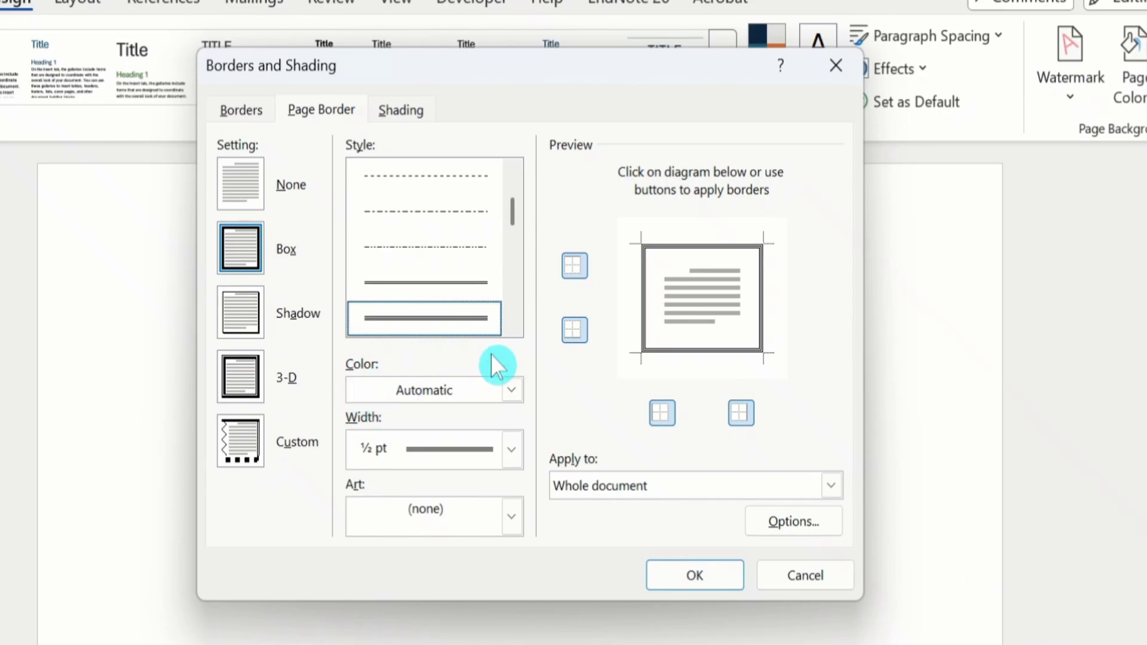
# Step: Set the page border color to standard red and its width to 1 ½ pt
pyautogui.click(512, 391)
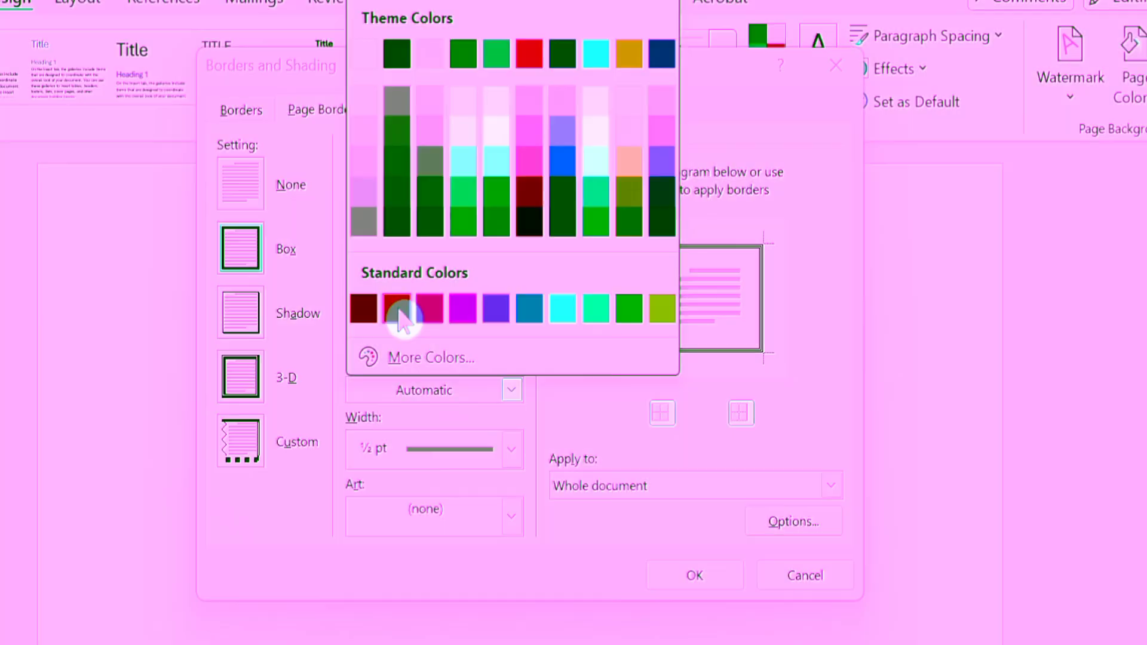
pyautogui.click(398, 307)
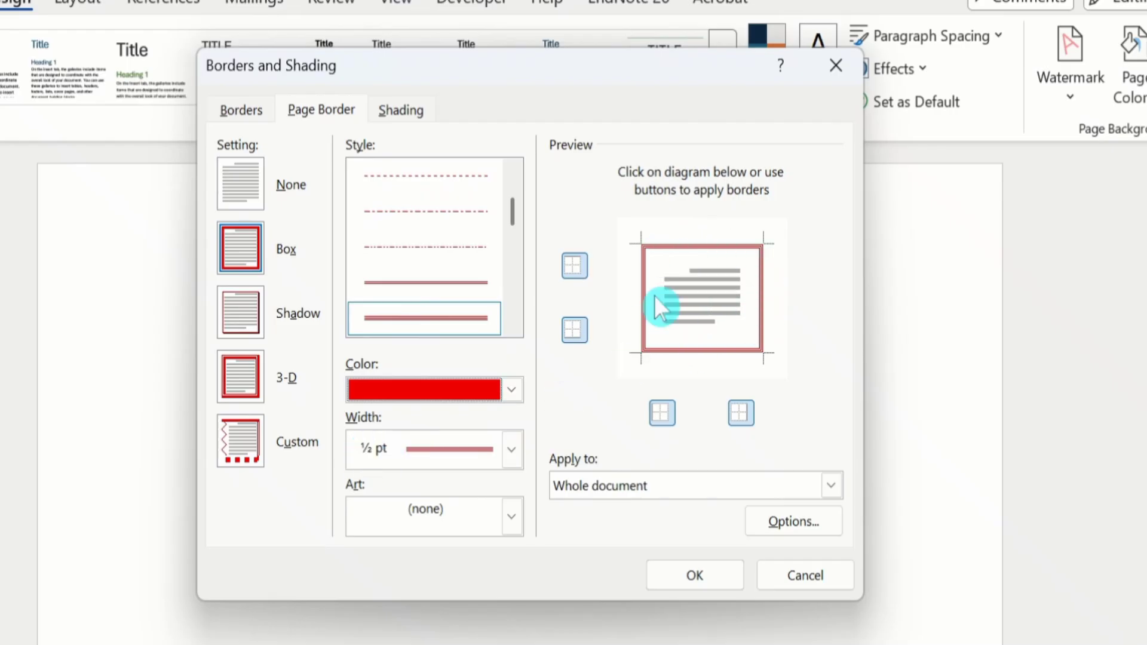
pyautogui.click(511, 449)
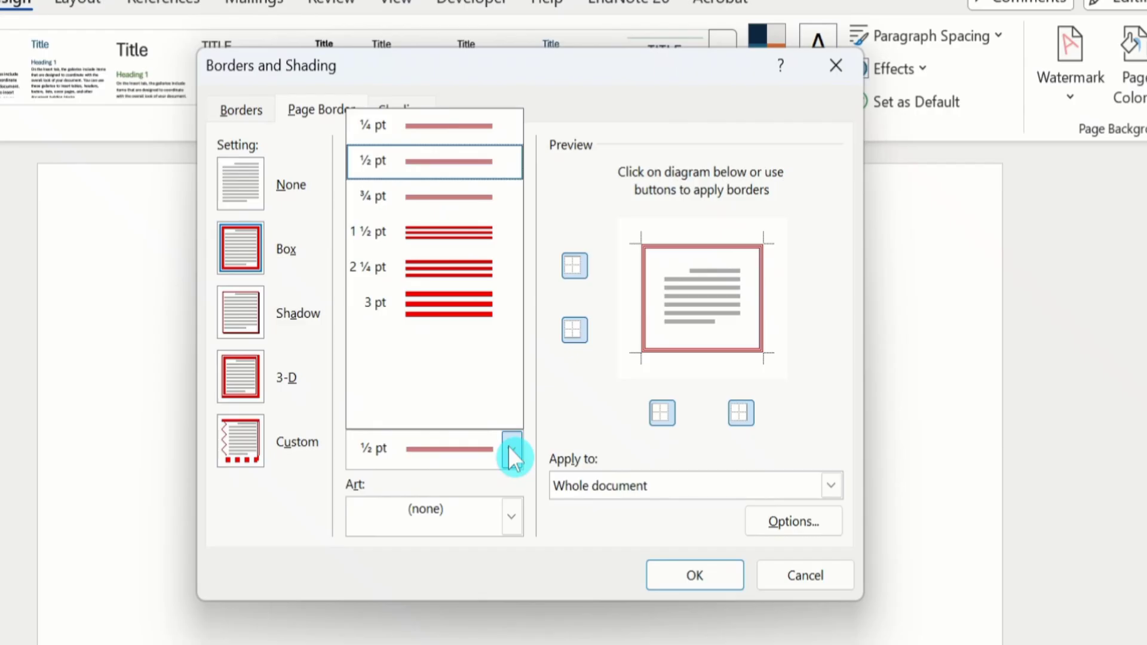
pyautogui.click(451, 234)
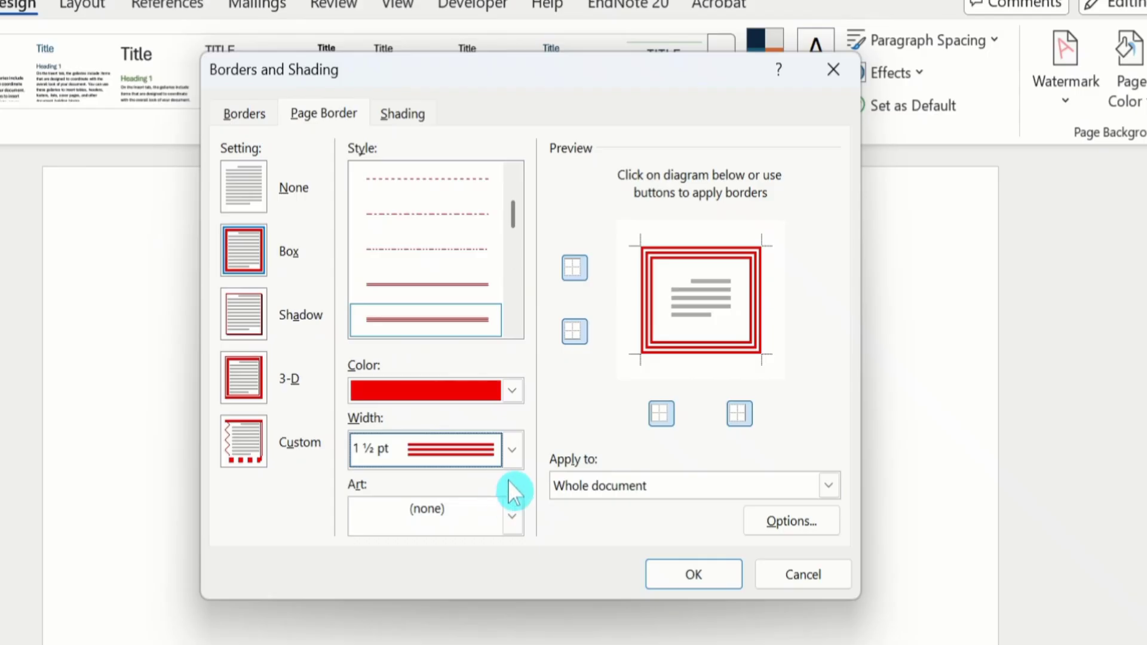
# Step: Try the red apples art on the page border and set the art back to (none)
pyautogui.click(521, 515)
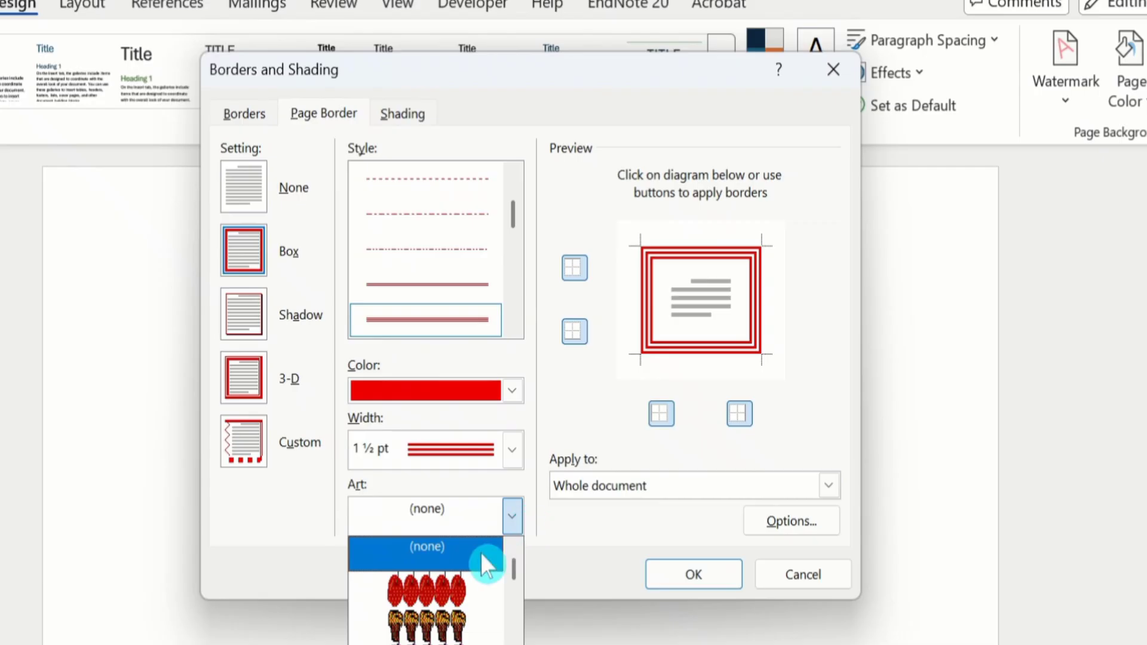
pyautogui.click(464, 582)
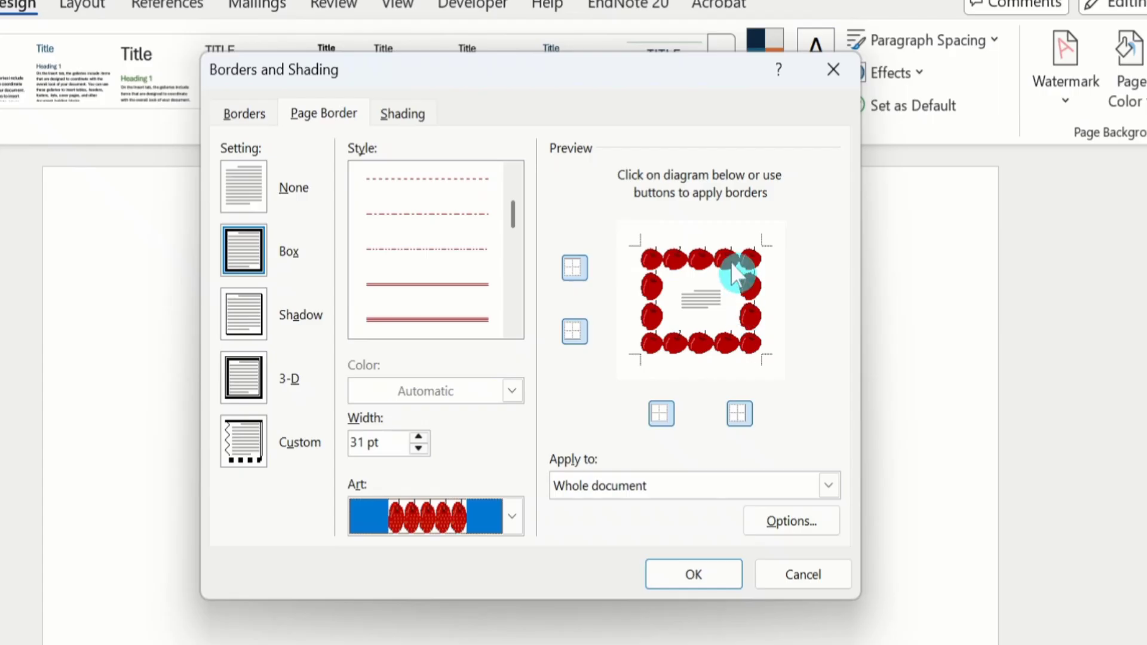
pyautogui.click(512, 518)
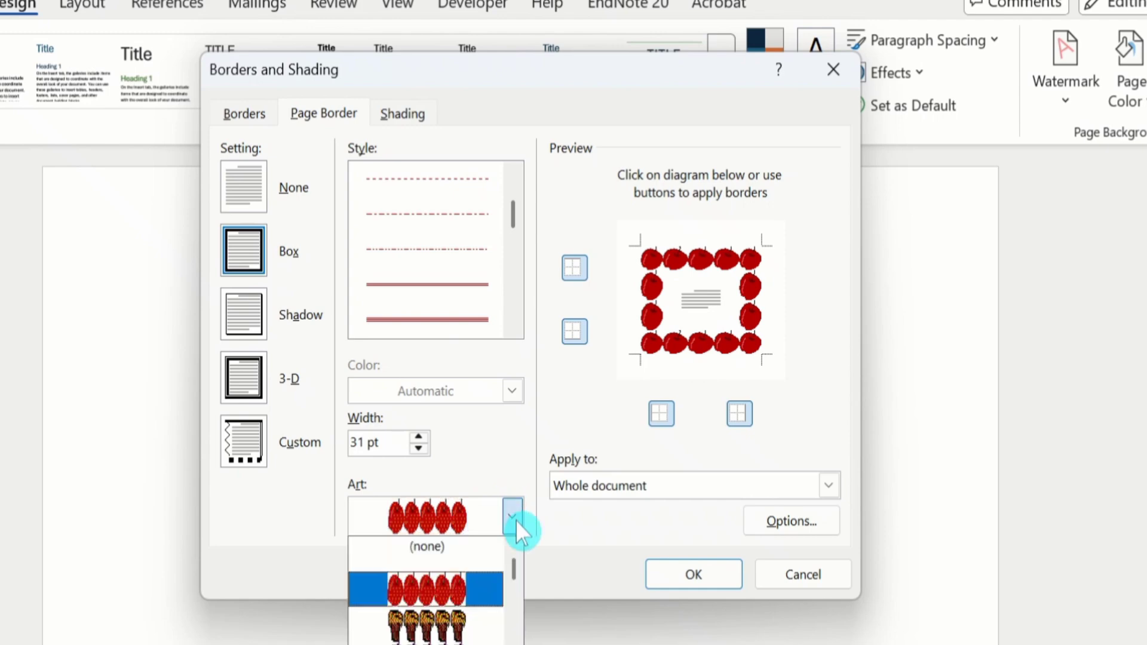
pyautogui.click(464, 548)
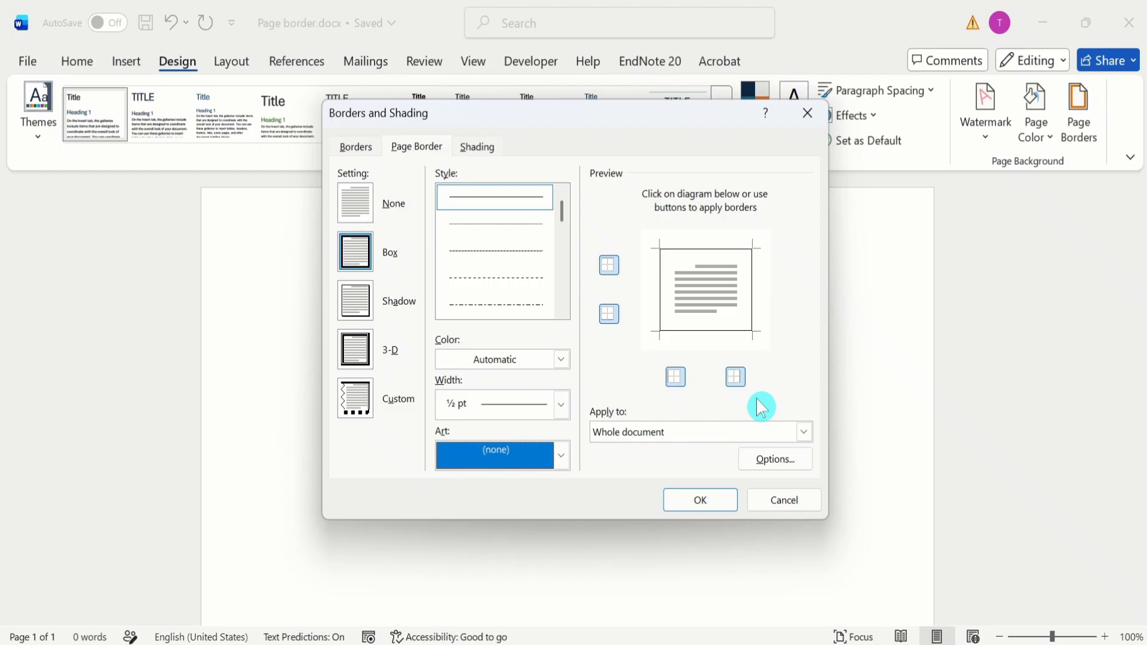
# Step: Keep the border applied to the whole document and measure its margins from Edge of page in the border options
pyautogui.click(805, 432)
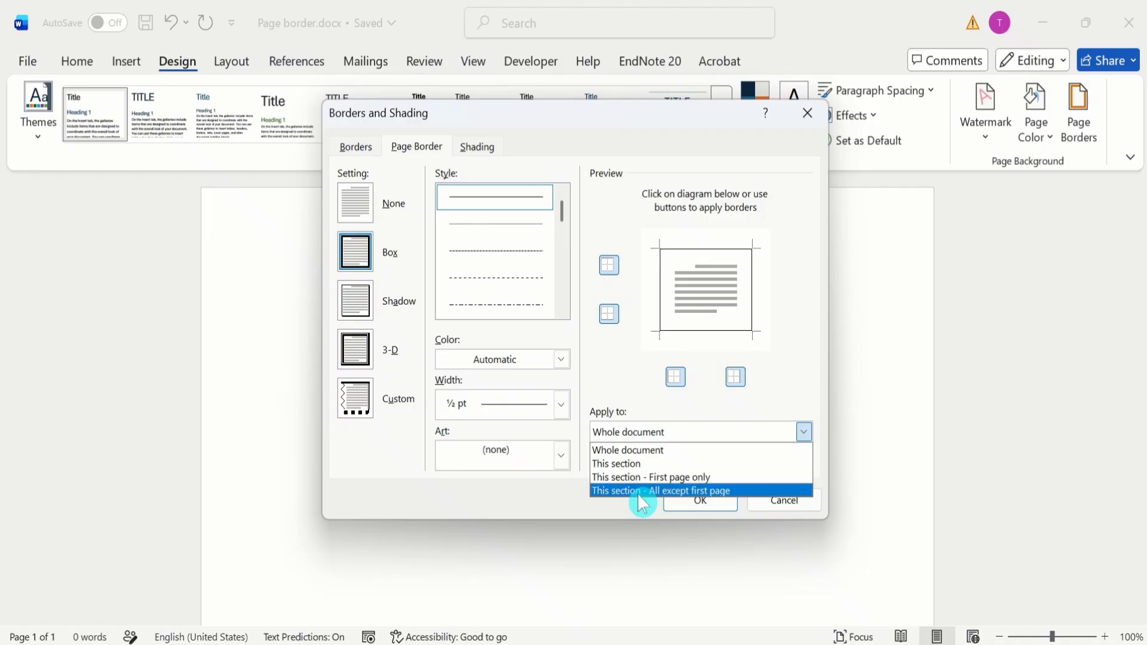
pyautogui.click(574, 496)
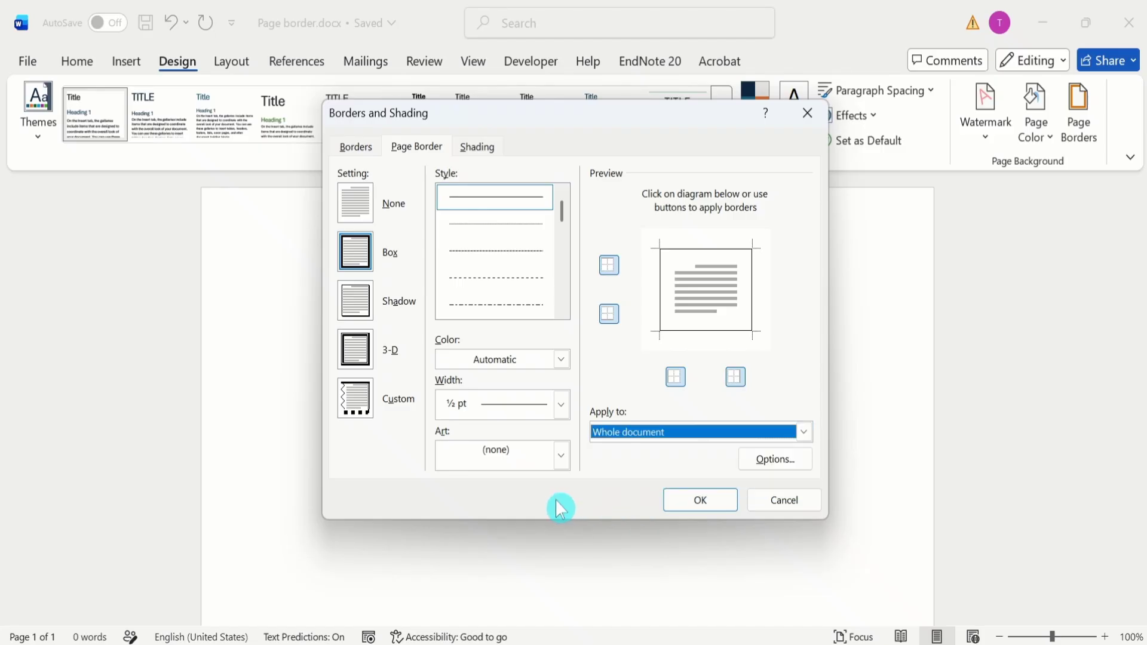
pyautogui.click(779, 465)
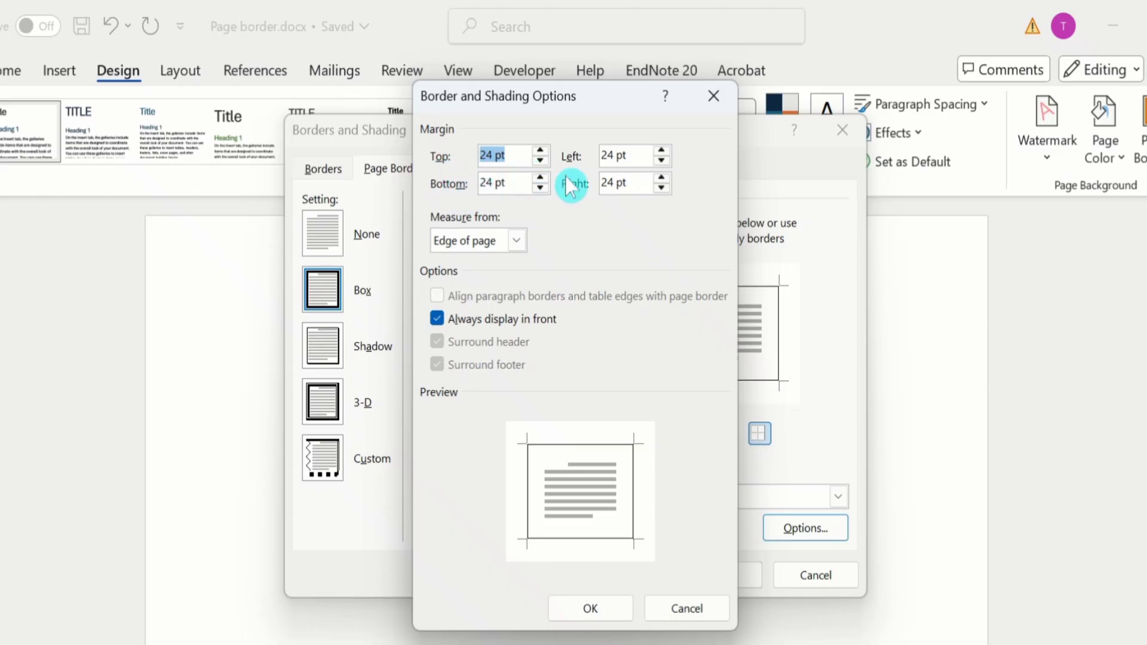
pyautogui.click(517, 241)
pyautogui.click(520, 242)
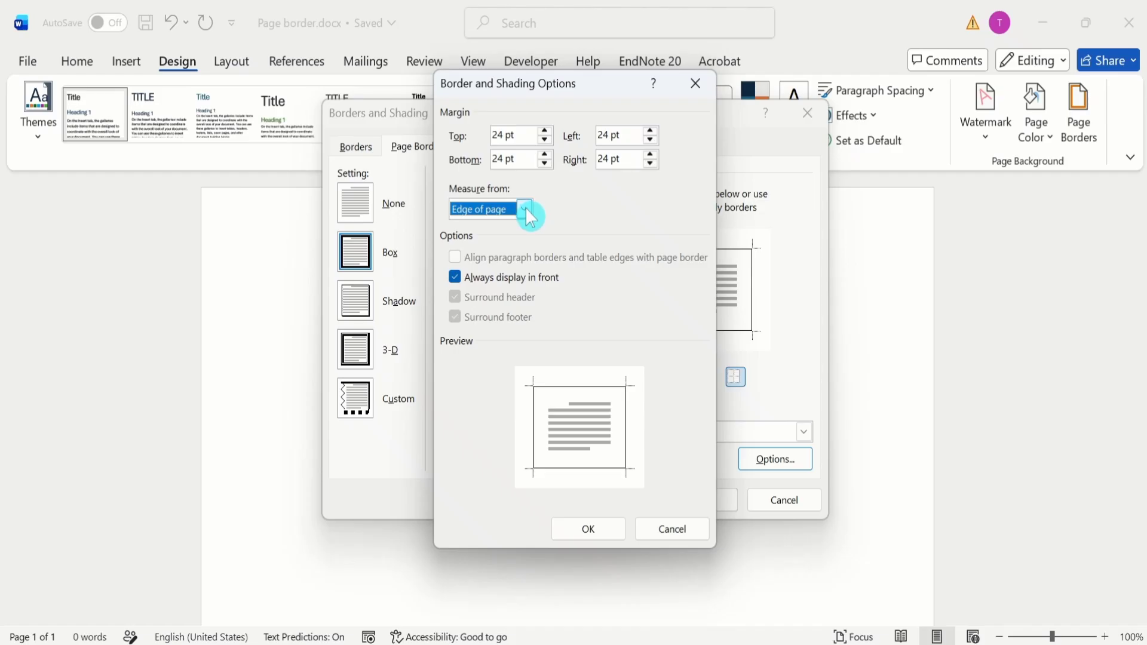
pyautogui.click(525, 208)
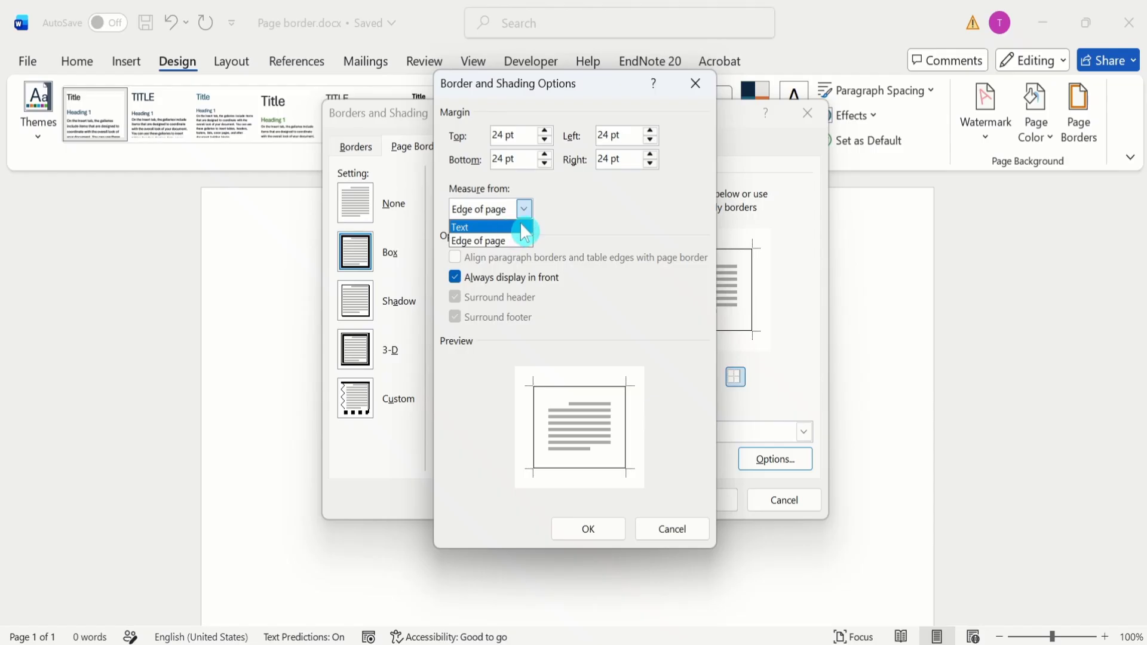
pyautogui.click(488, 242)
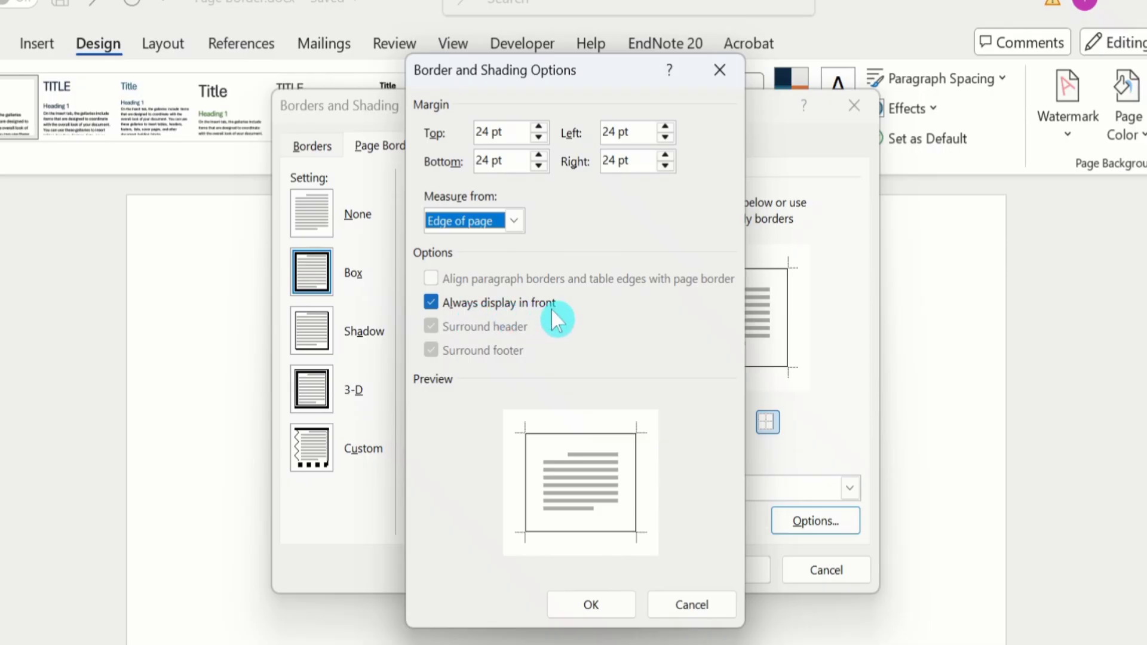
pyautogui.click(580, 610)
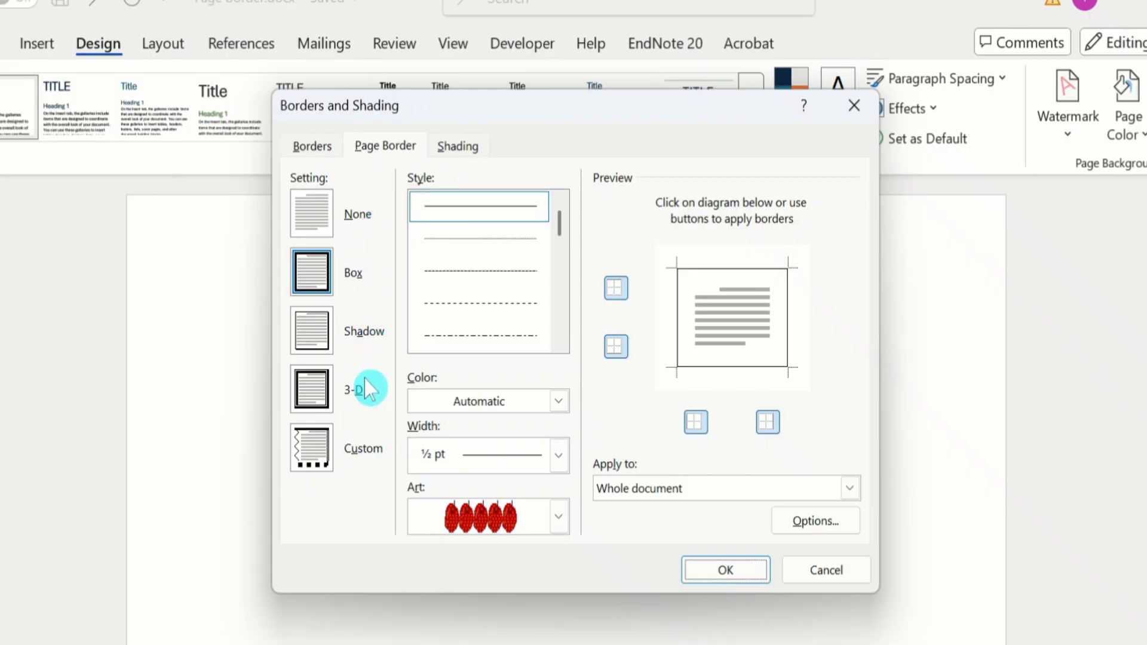
# Step: Choose the Box setting for the page border and set its art to (none)
pyautogui.click(317, 279)
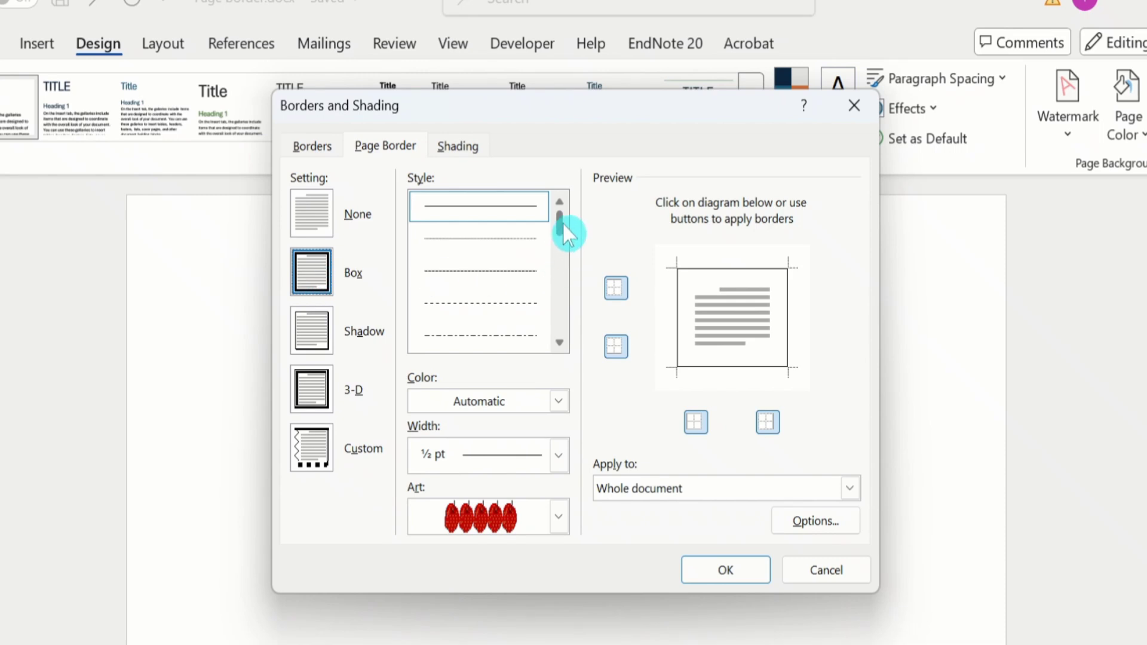
pyautogui.click(558, 515)
pyautogui.click(526, 544)
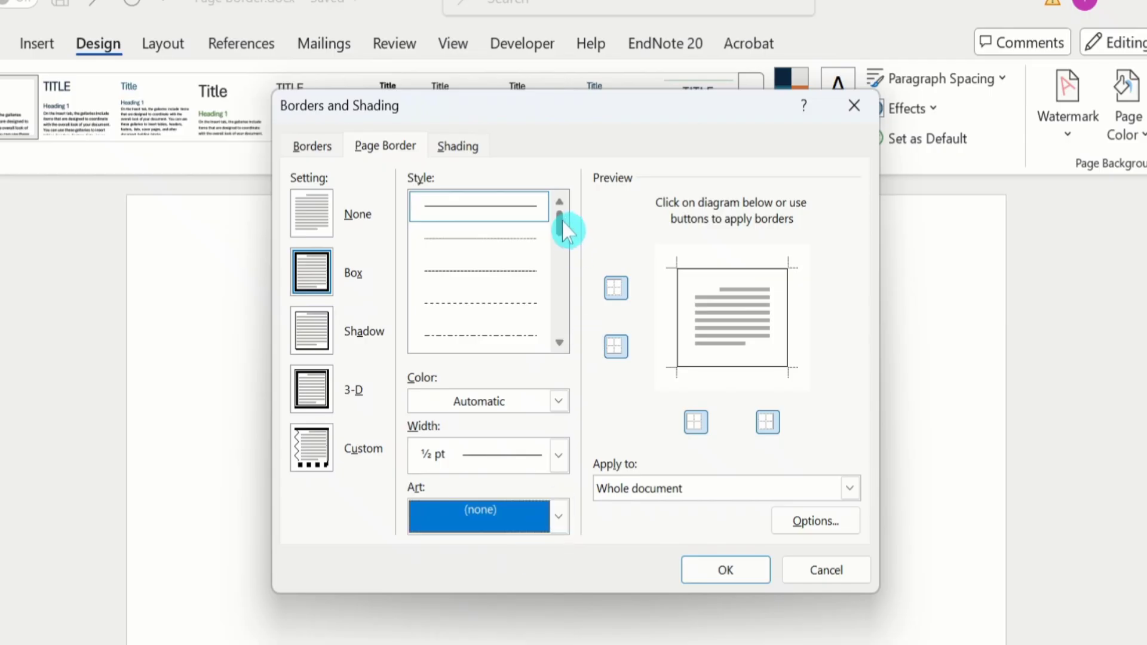
# Step: Give the page border the triple-line style and color it standard red
pyautogui.moveTo(561, 220); pyautogui.dragTo(565, 242)
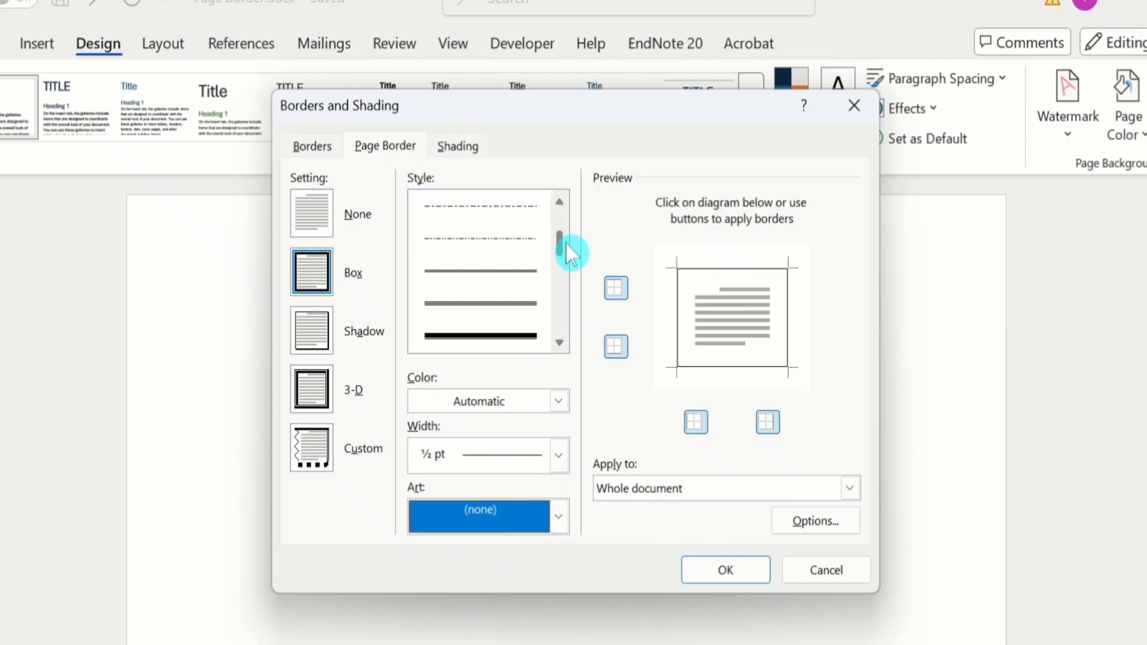
pyautogui.click(512, 306)
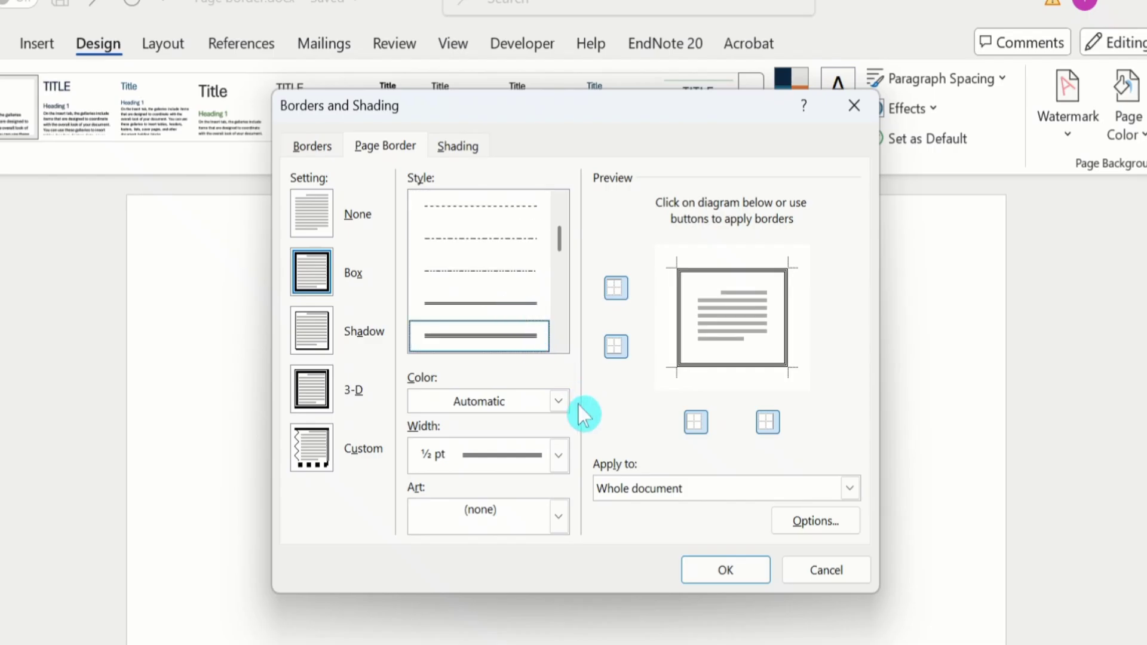
pyautogui.click(561, 399)
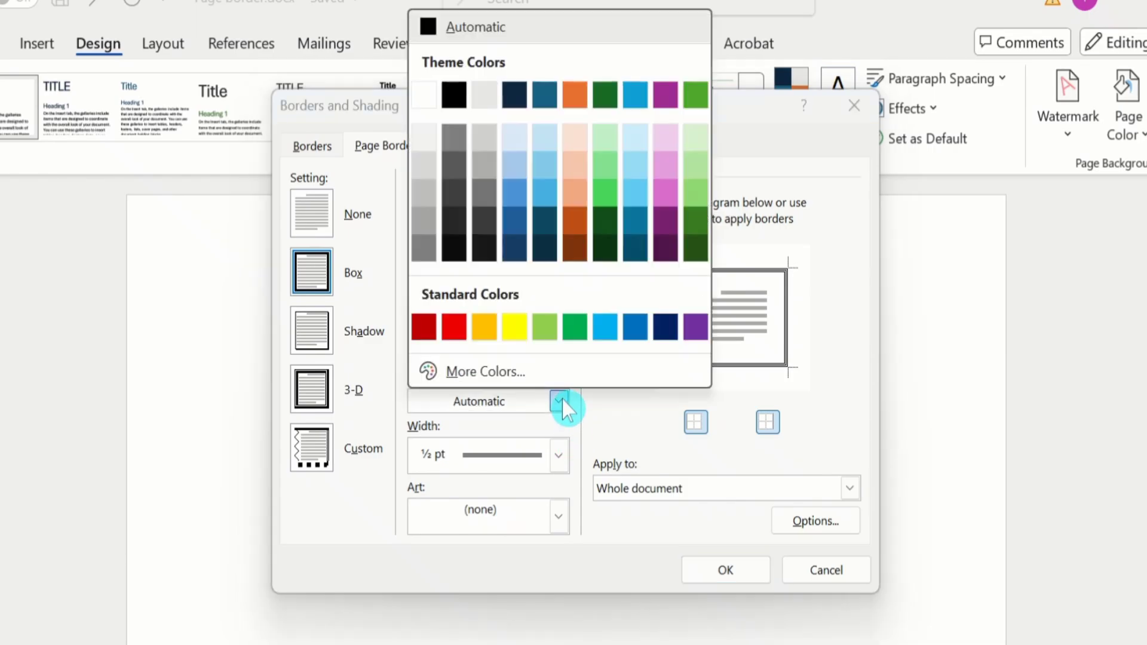
pyautogui.click(454, 328)
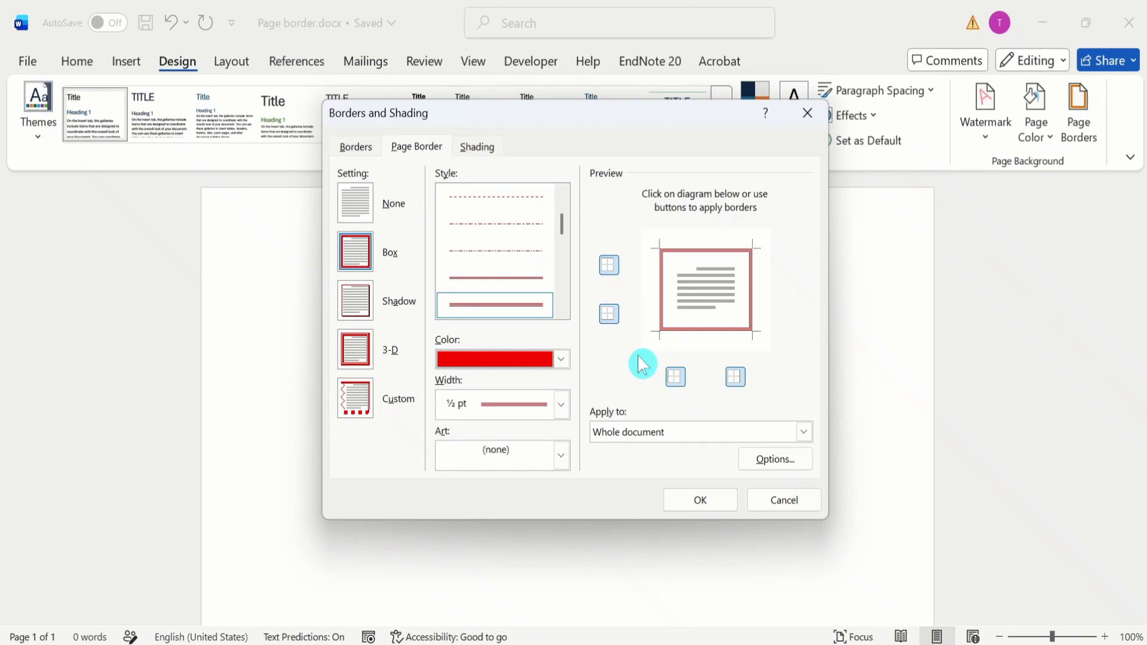
# Step: Toggle the border's top and bottom edges off and back on, and apply the border to the whole document
pyautogui.click(614, 272)
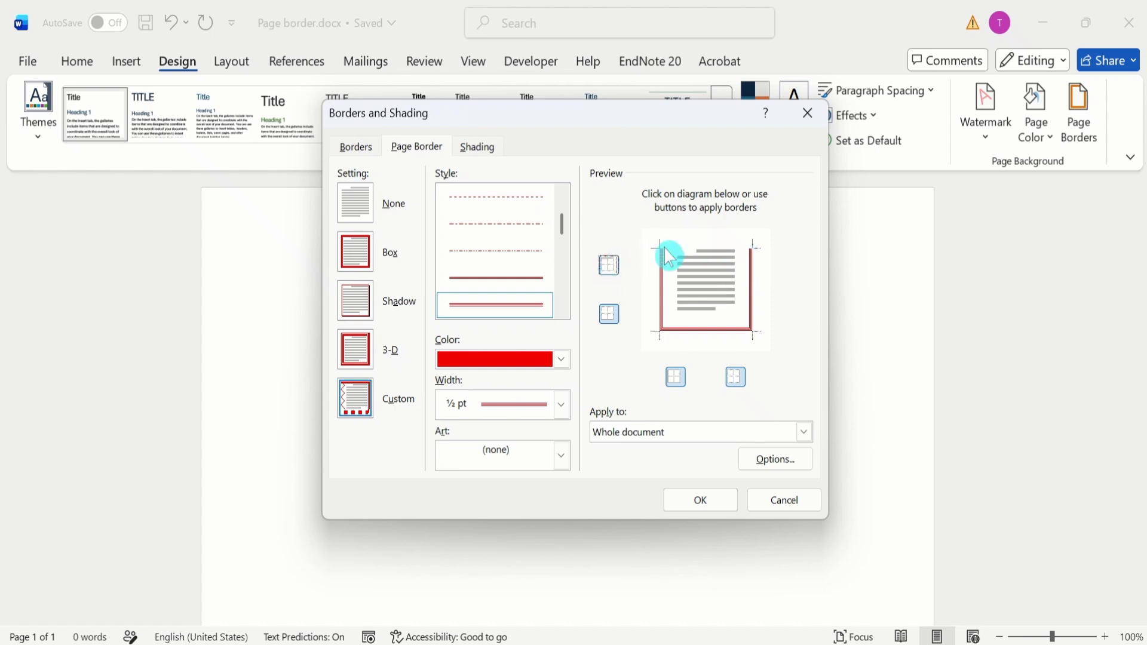
pyautogui.click(614, 271)
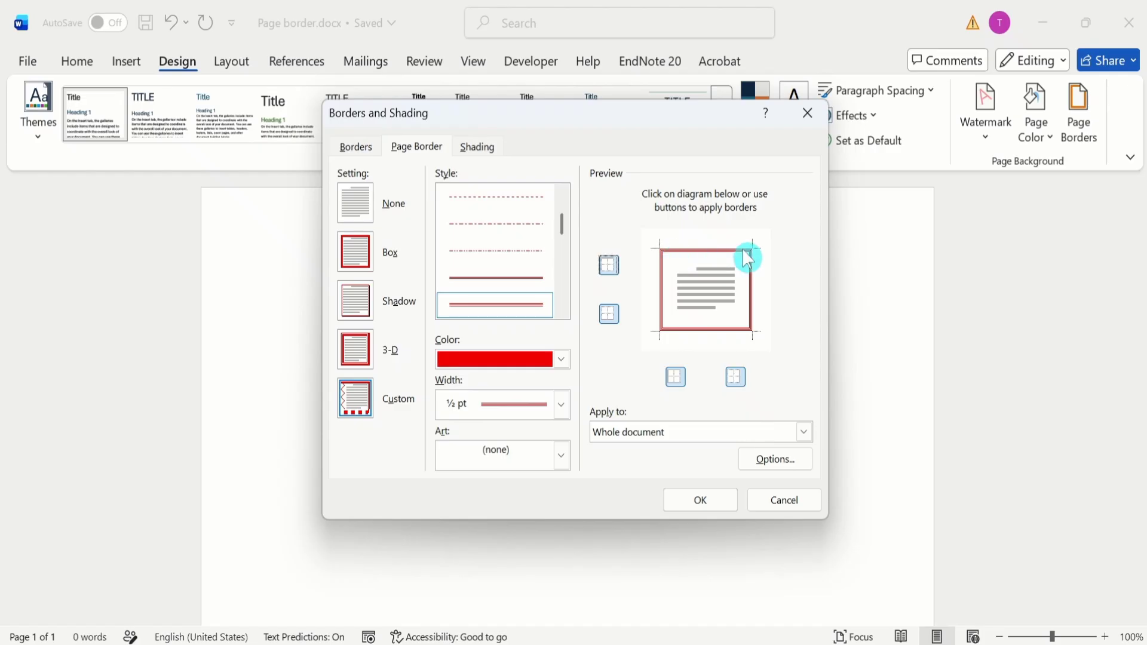
pyautogui.click(608, 315)
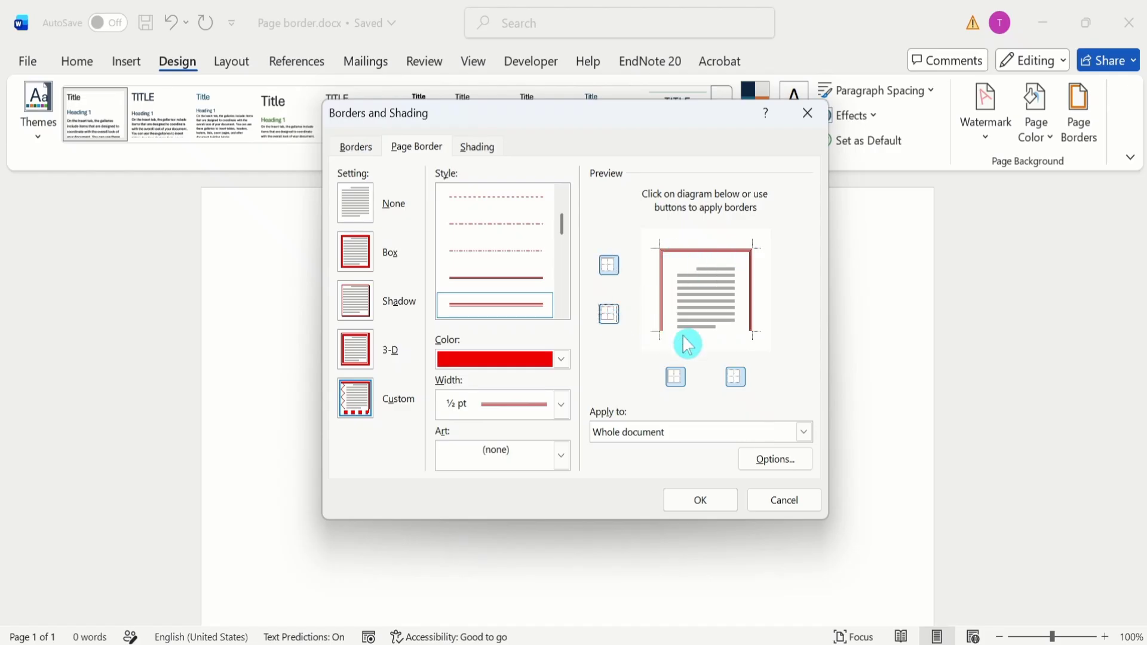
pyautogui.click(608, 317)
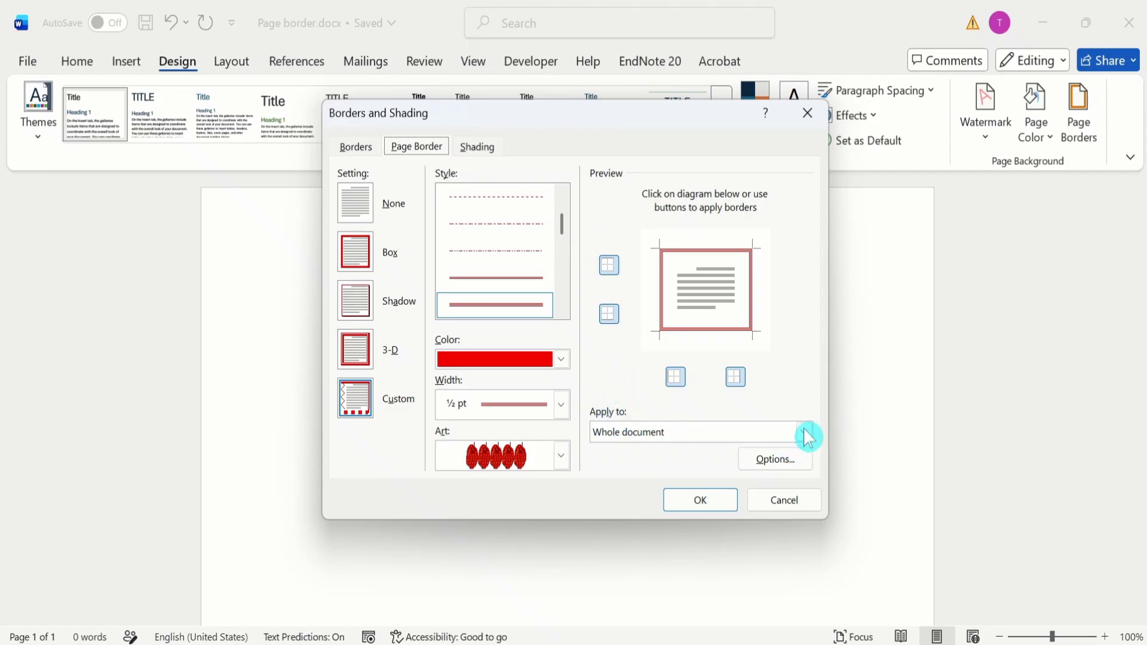
pyautogui.click(691, 497)
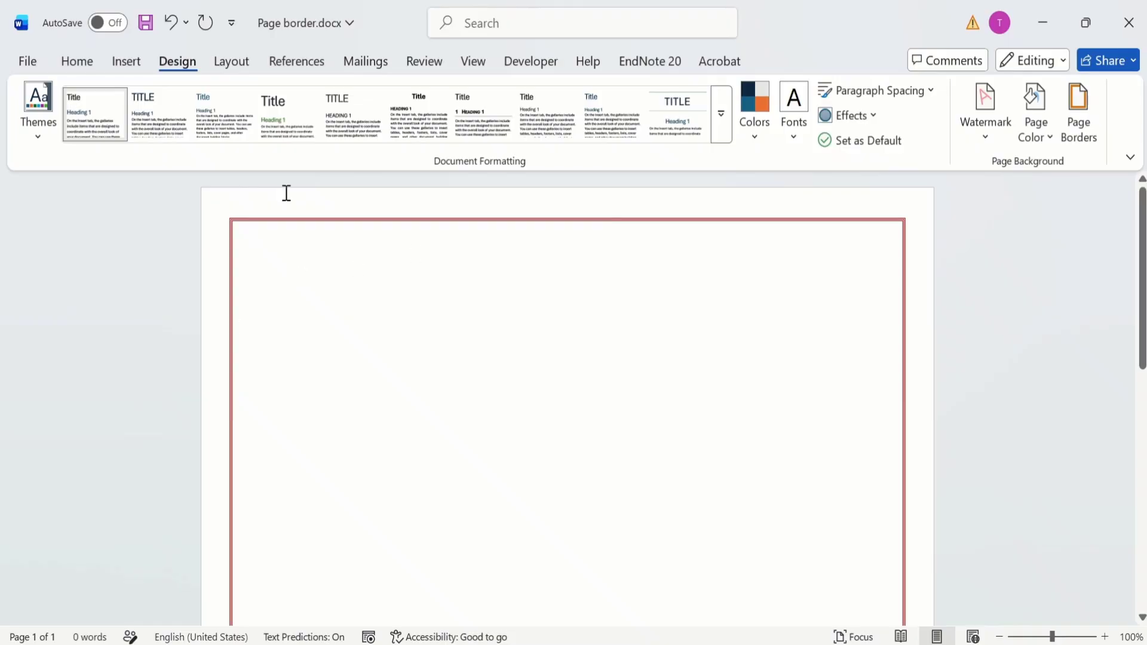
# Step: Remove the page border from the whole document by choosing the None setting
pyautogui.click(1086, 148)
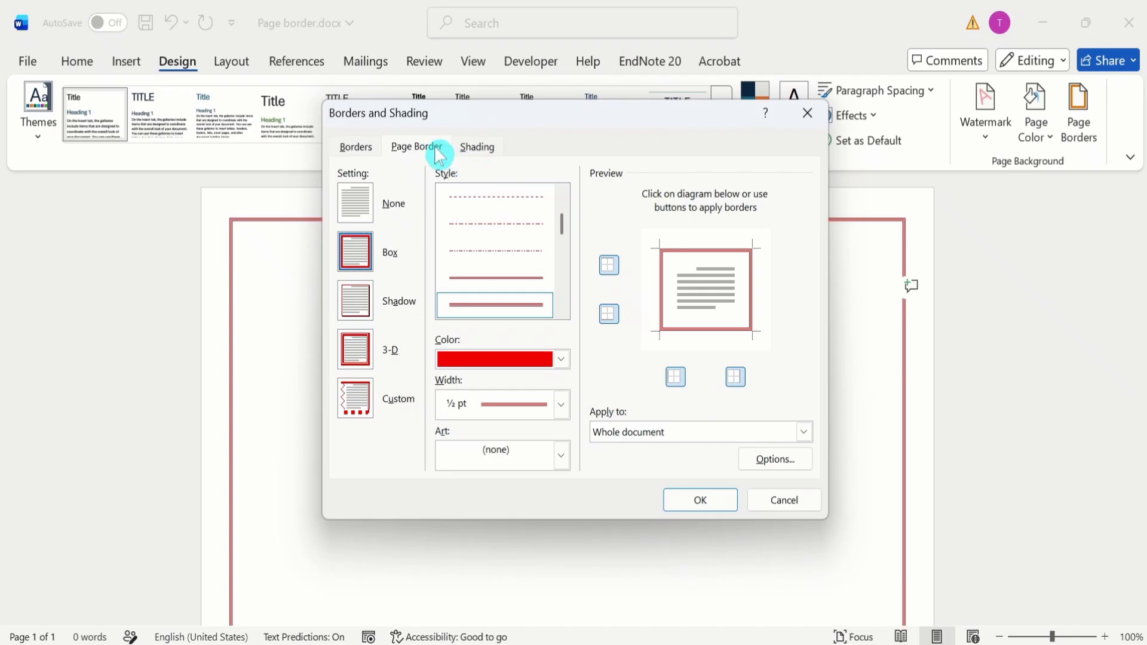
pyautogui.click(359, 206)
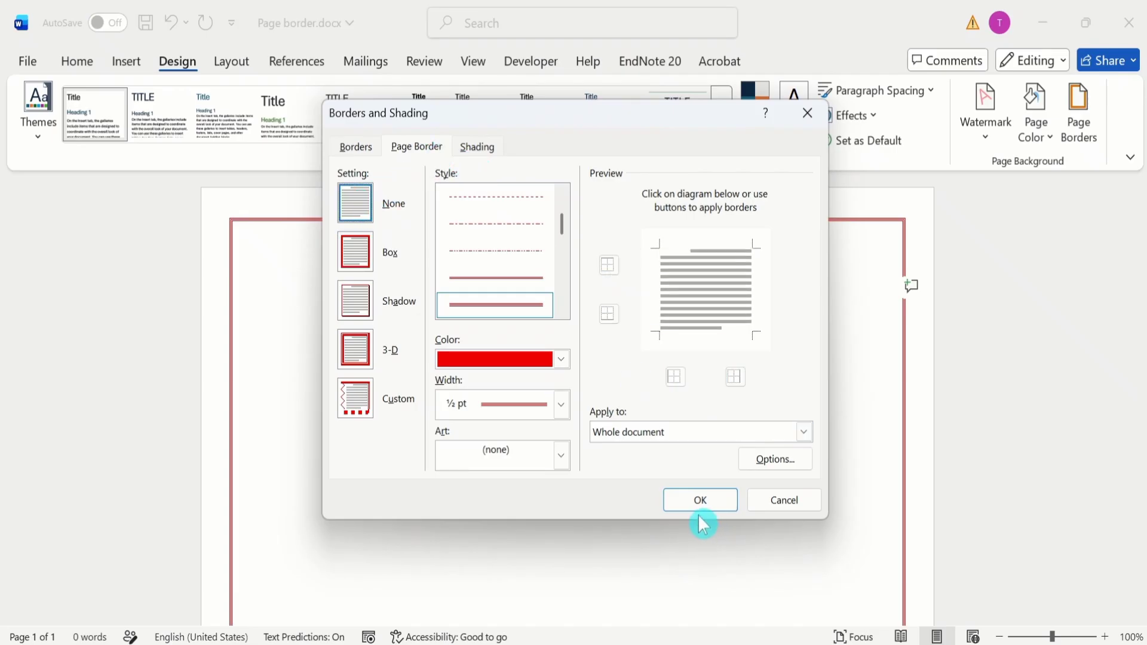
pyautogui.click(704, 502)
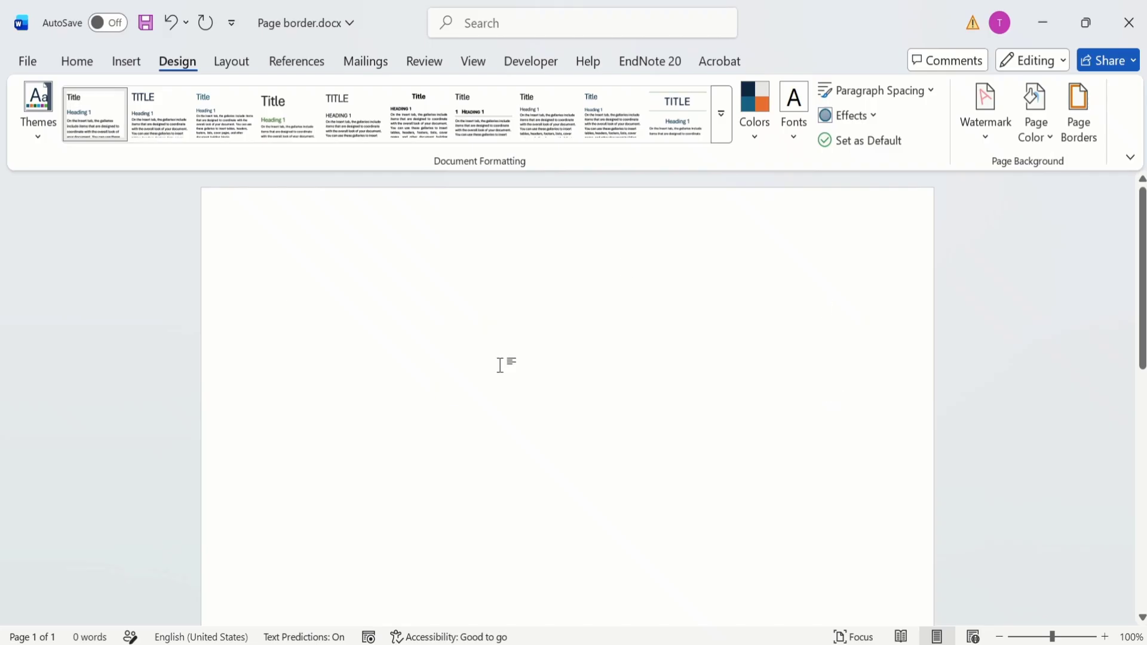